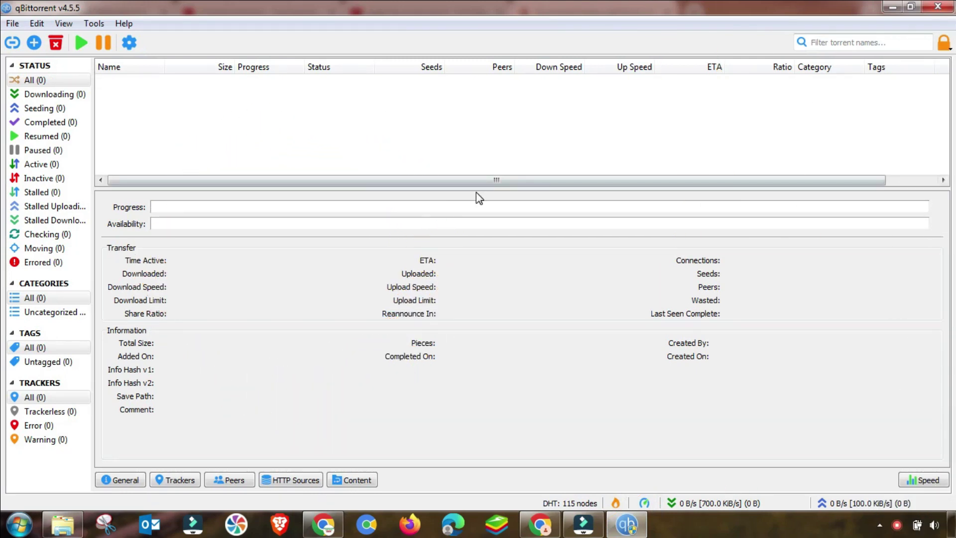
# - Add the Adobe Lightroom Classic 2024 .torrent file so it downloads into the Downloads folder
pyautogui.click(33, 43)
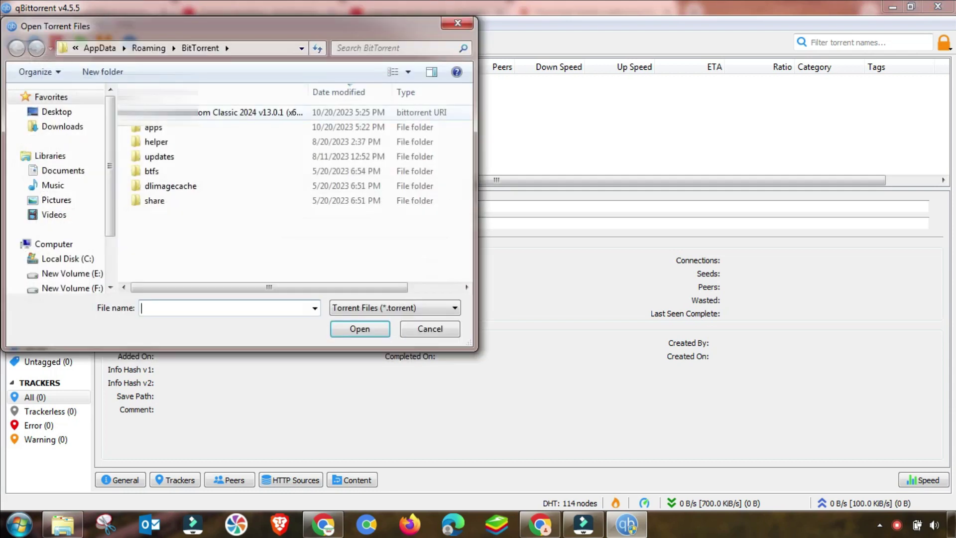
pyautogui.click(249, 112)
pyautogui.click(358, 329)
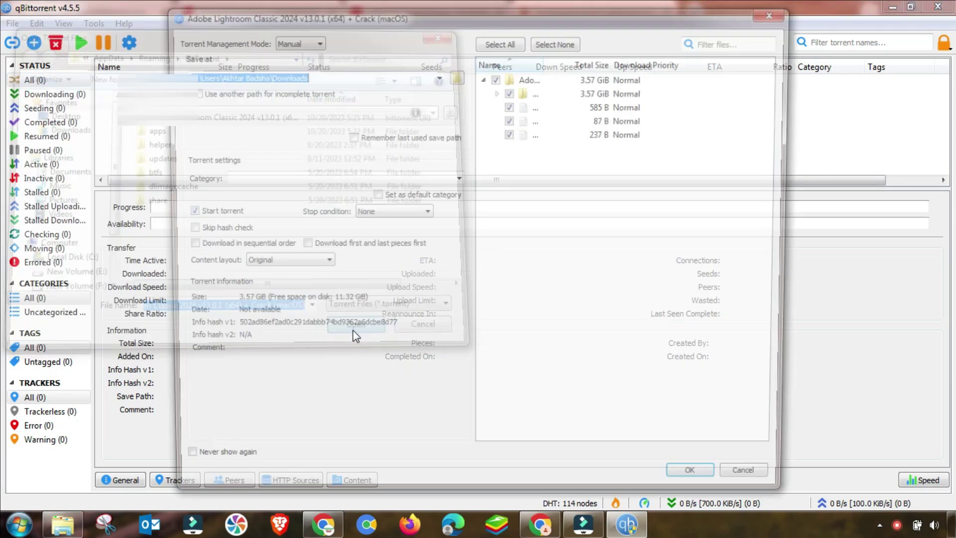
pyautogui.click(701, 482)
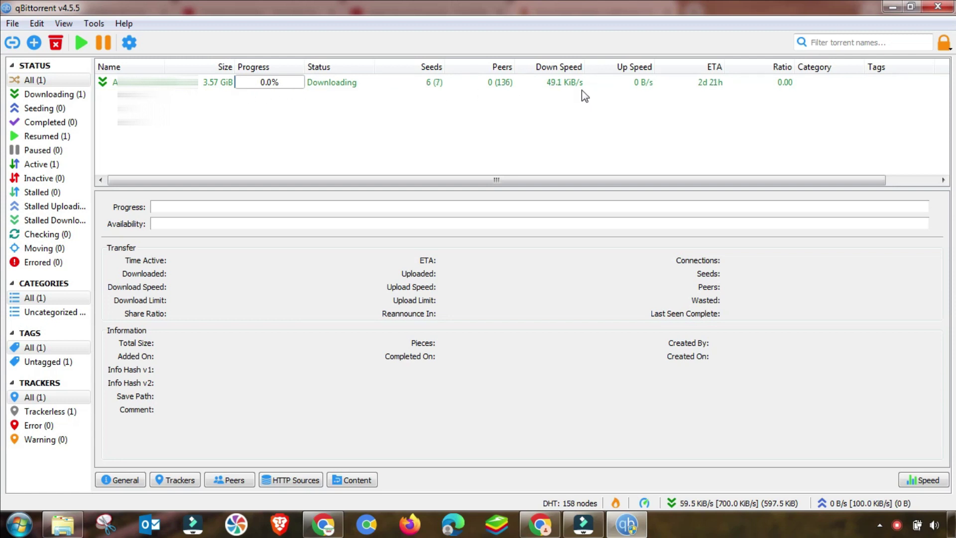
# - Pause the 3.57 GiB Lightroom torrent from its context menu
pyautogui.click(219, 83)
pyautogui.rightClick(219, 83)
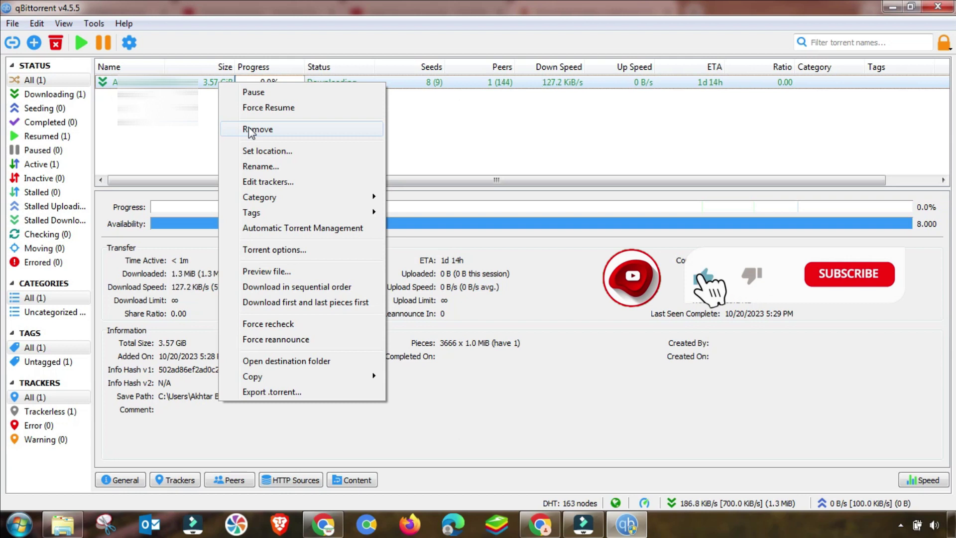
pyautogui.click(247, 94)
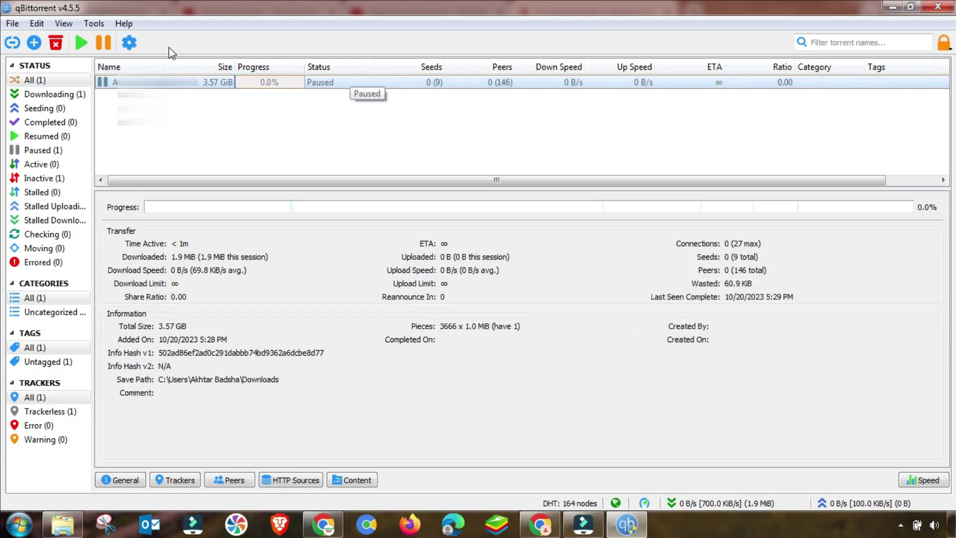
# - Open Tools > Options and move through Behavior to the Downloads settings page
pyautogui.click(62, 25)
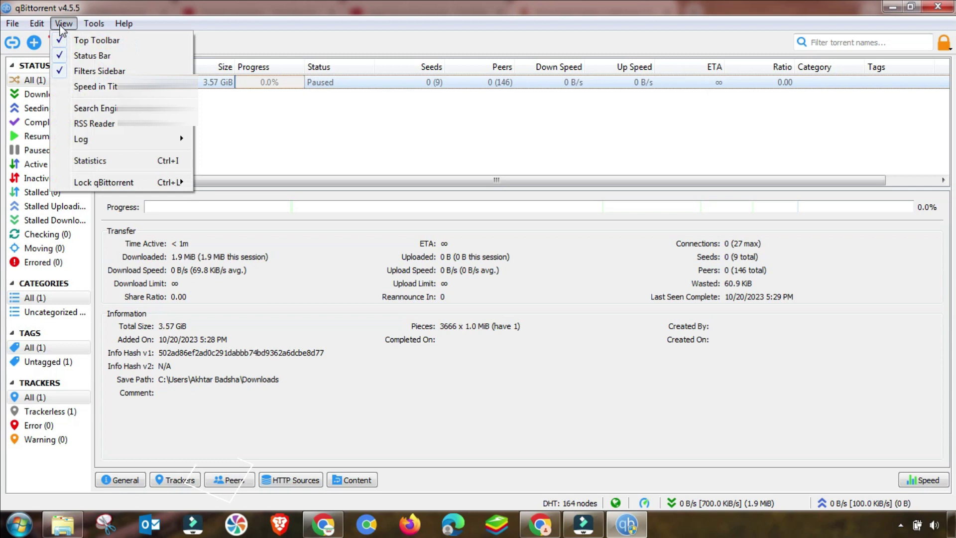
pyautogui.moveTo(93, 25)
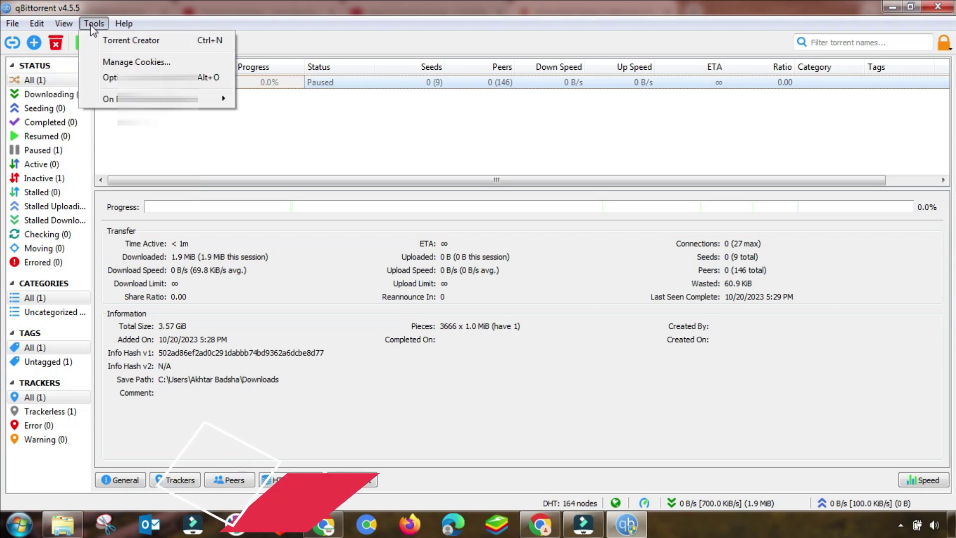
pyautogui.click(110, 77)
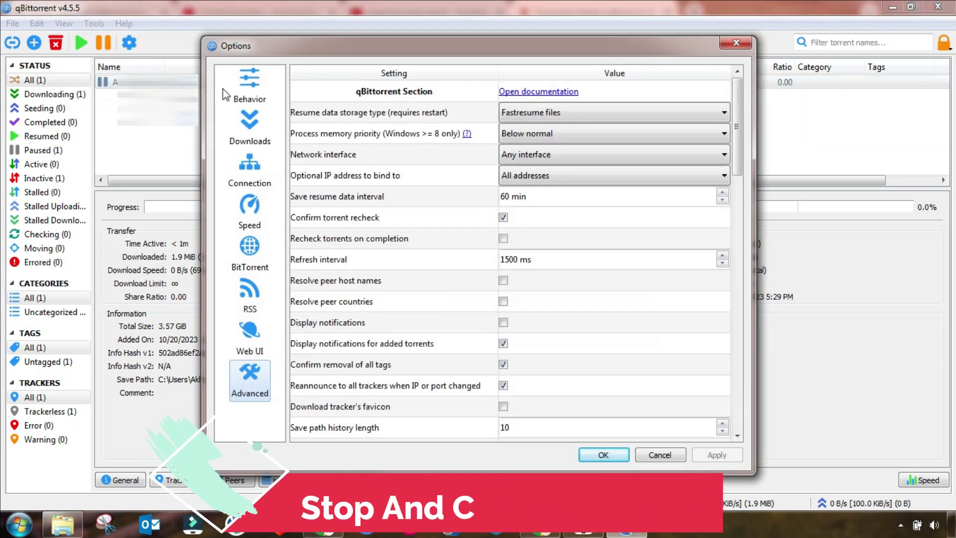
pyautogui.click(245, 94)
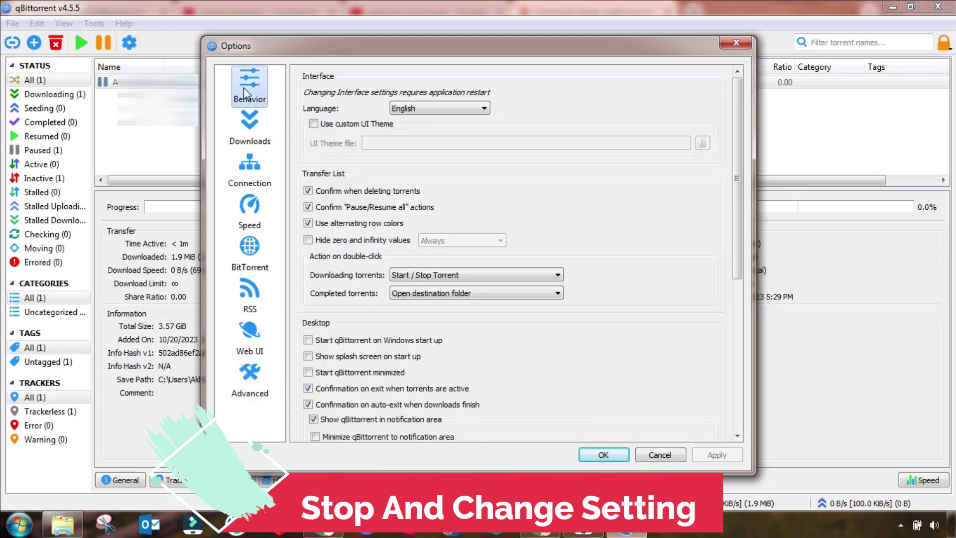
pyautogui.click(256, 125)
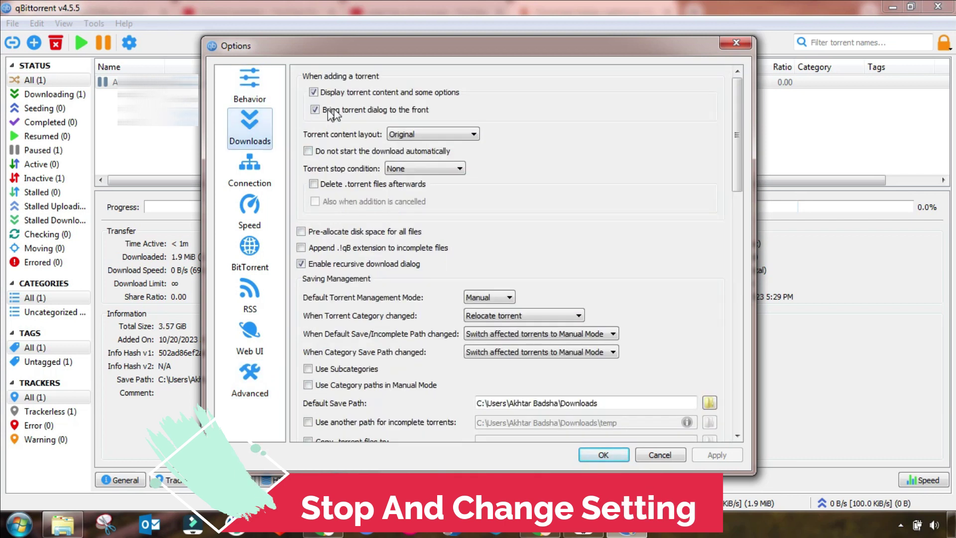
# - On the Connection page, use TCP and µTP and switch to a random incoming port (5652)
pyautogui.click(255, 181)
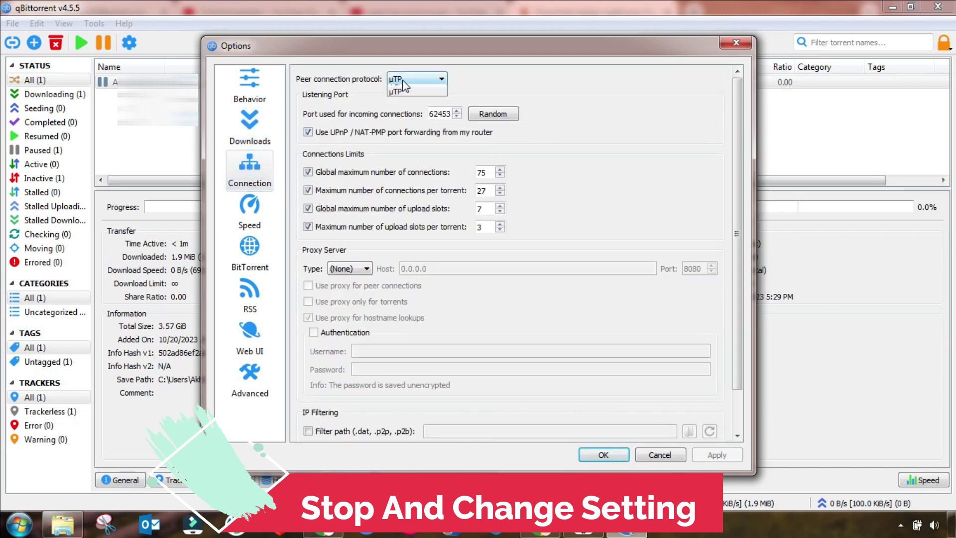
pyautogui.click(416, 79)
pyautogui.click(415, 92)
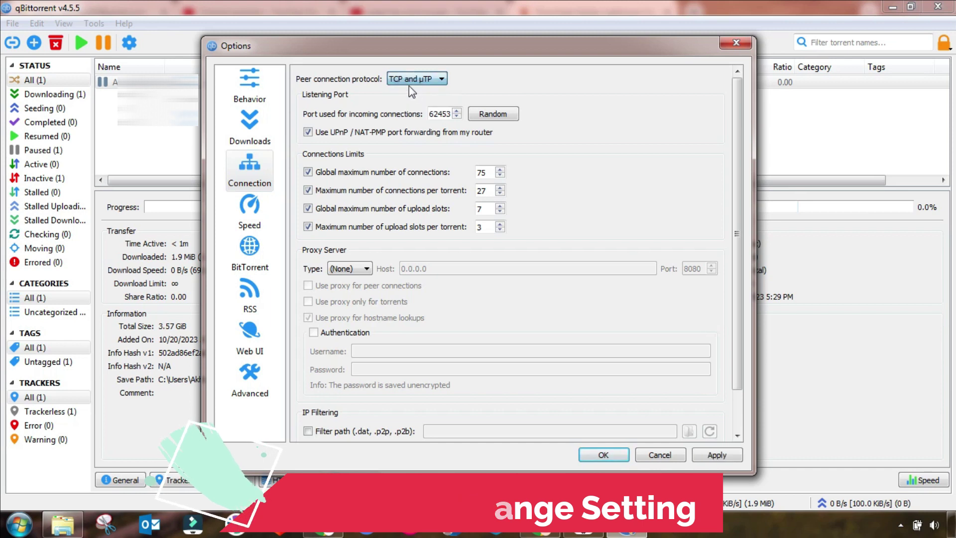
pyautogui.doubleClick(439, 114)
pyautogui.click(490, 116)
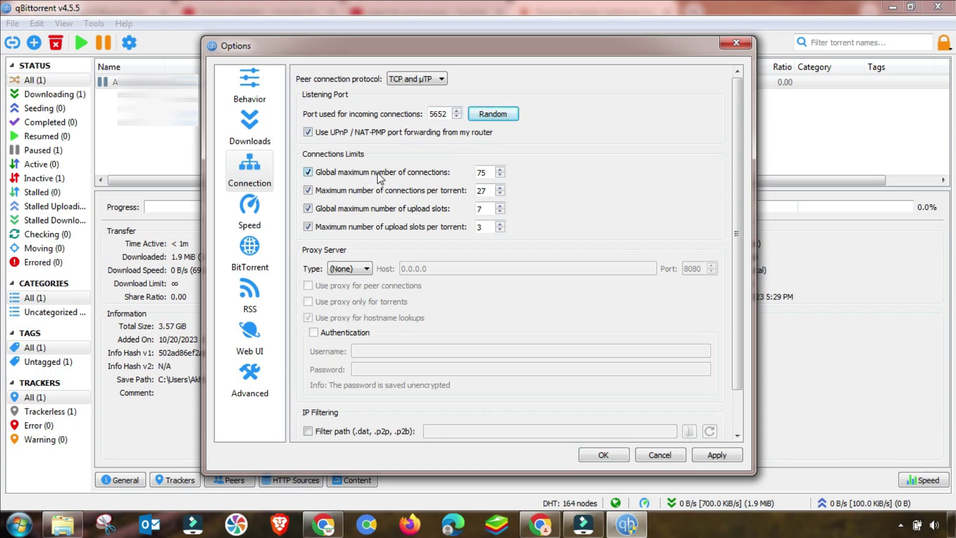
# - Set the maximum connections to 850 globally and 360 per torrent
pyautogui.moveTo(490, 174); pyautogui.dragTo(464, 175)
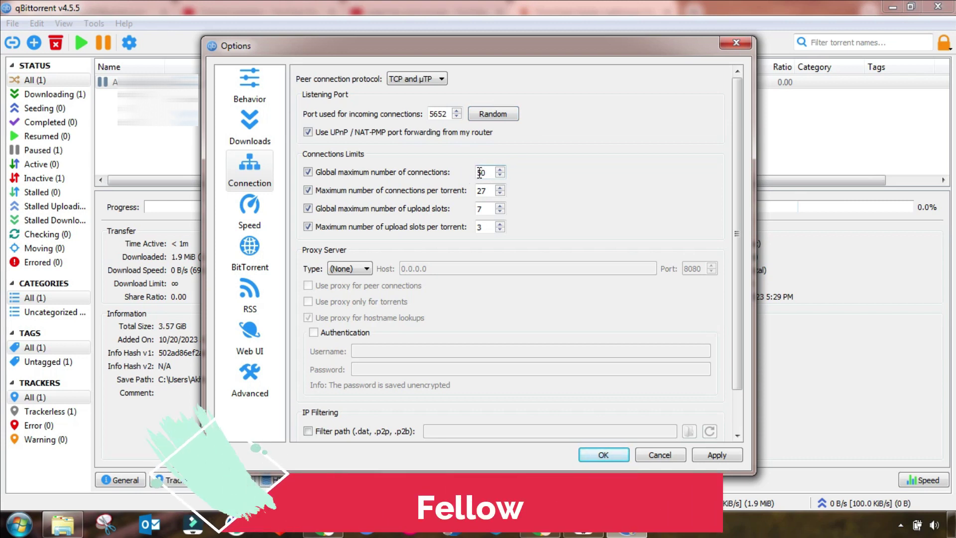
pyautogui.click(479, 173)
pyautogui.write('8')
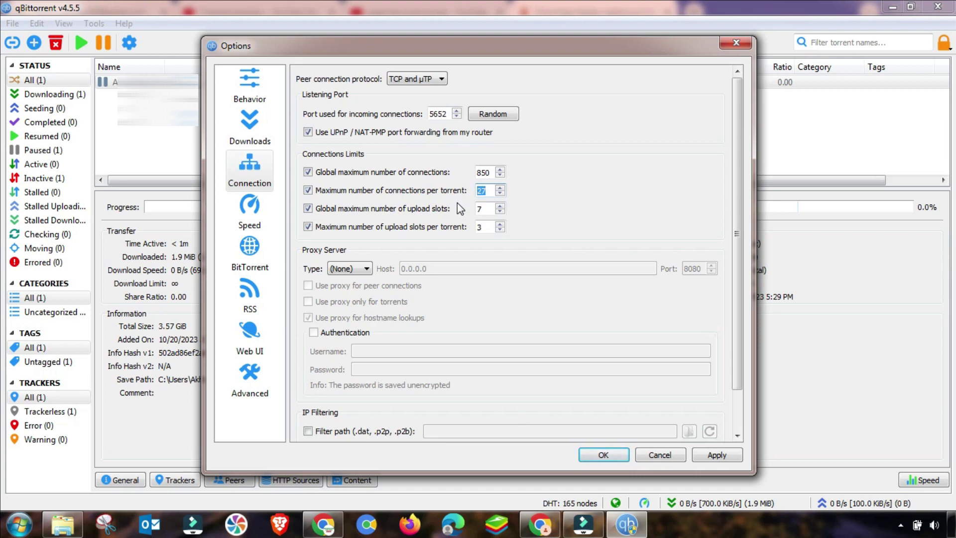
pyautogui.write('360')
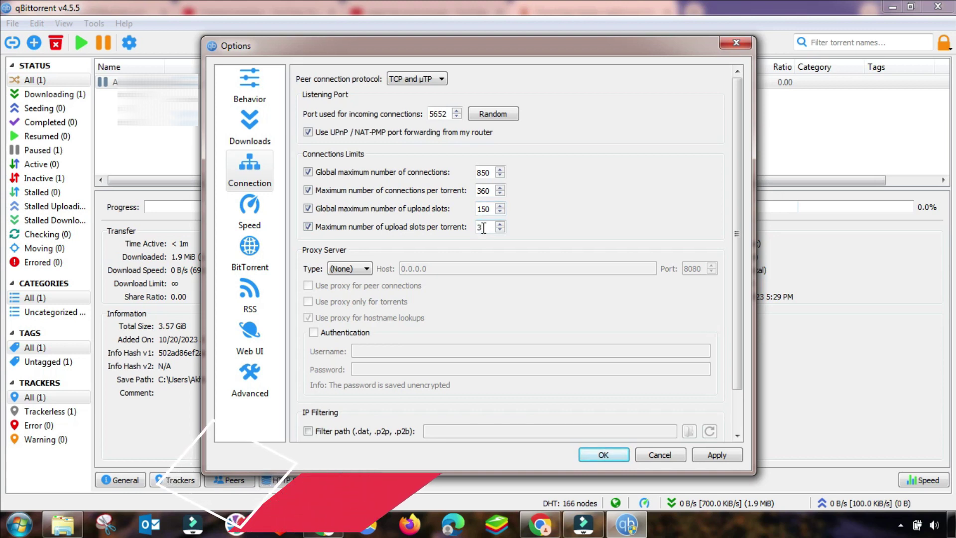
# - Apply the connection changes, then cap upload at 7 KiB/s with unlimited (0) download and apply
pyautogui.click(706, 454)
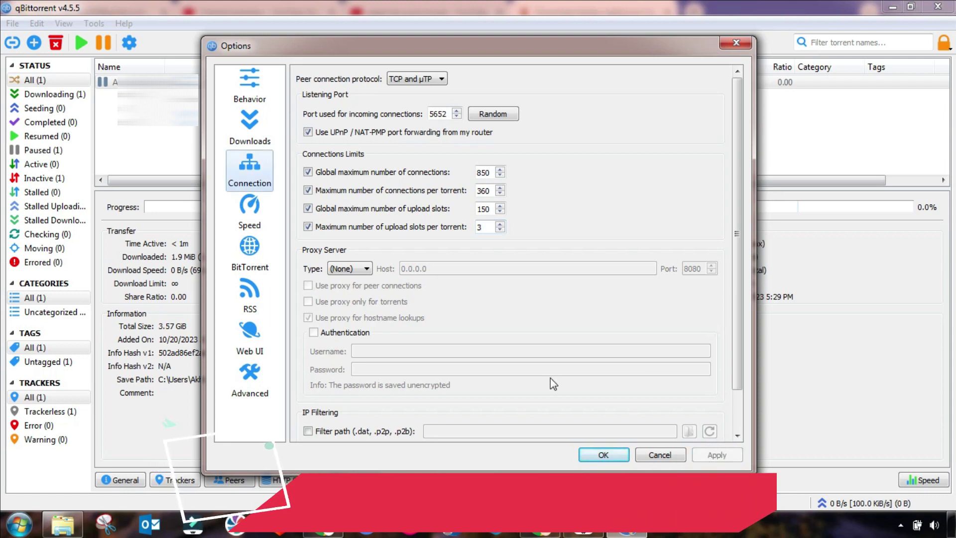
pyautogui.click(254, 214)
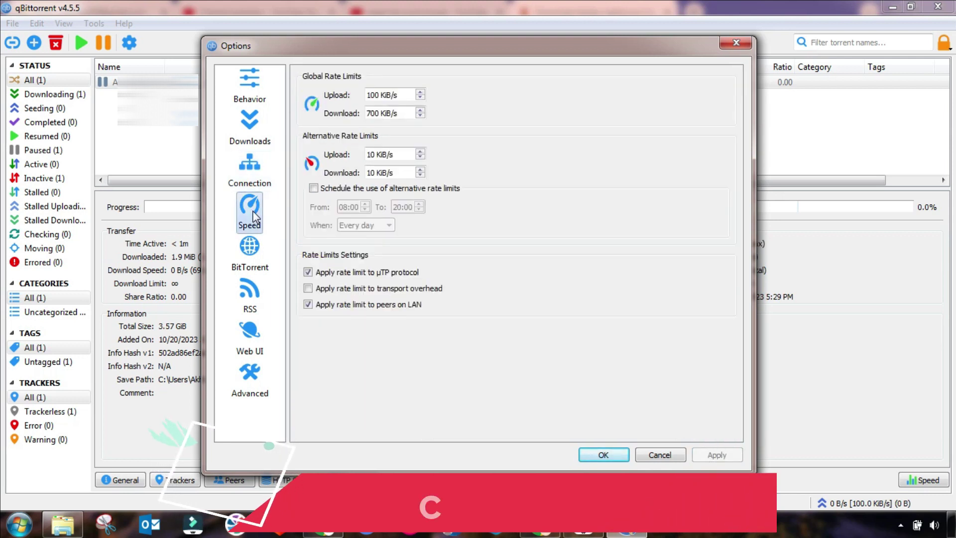
pyautogui.click(380, 95)
pyautogui.press('BackSpace')
pyautogui.press('BackSpace')
pyautogui.press('BackSpace')
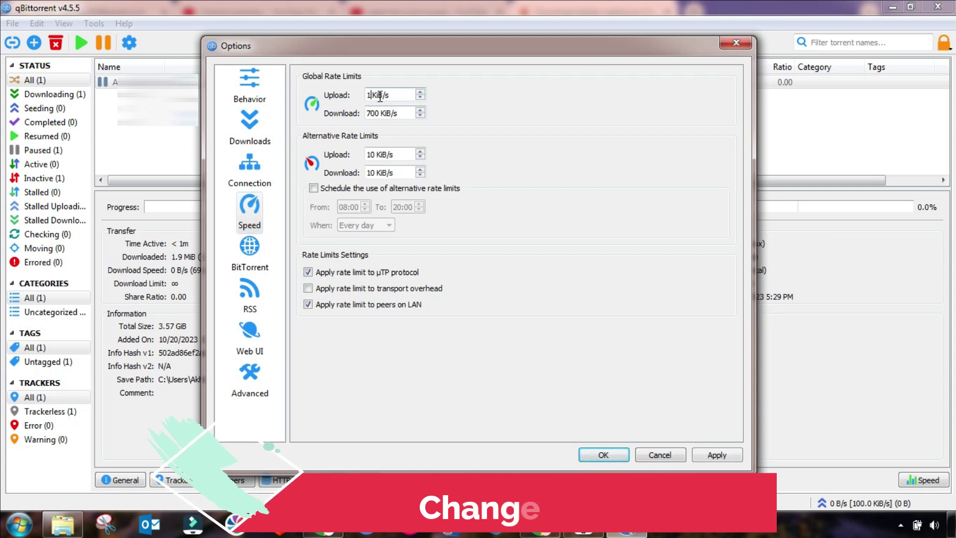
pyautogui.write('7')
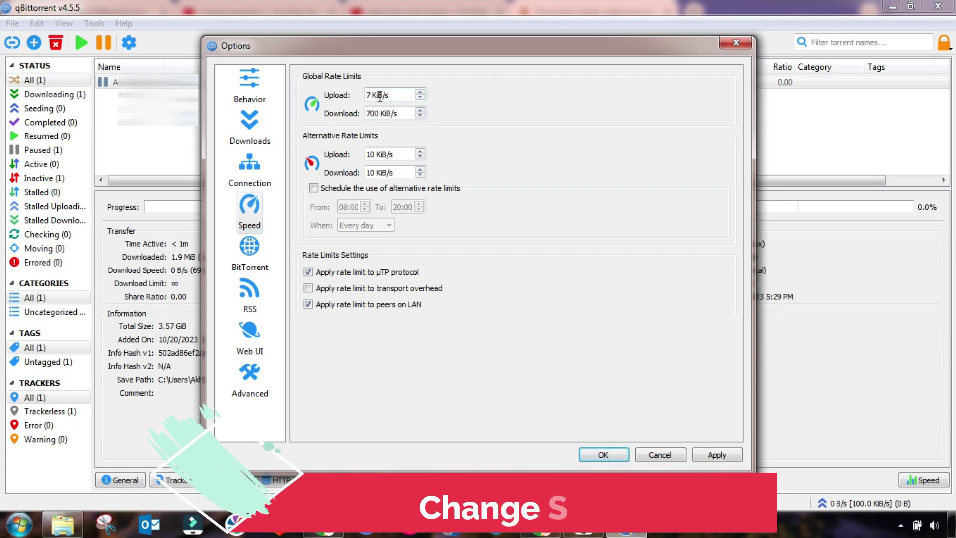
pyautogui.moveTo(379, 113); pyautogui.dragTo(365, 117)
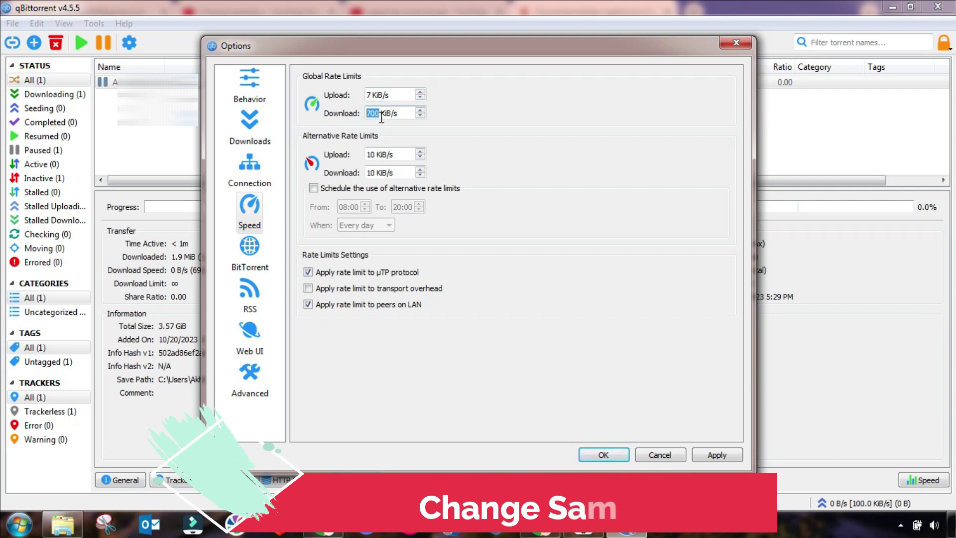
pyautogui.write('0')
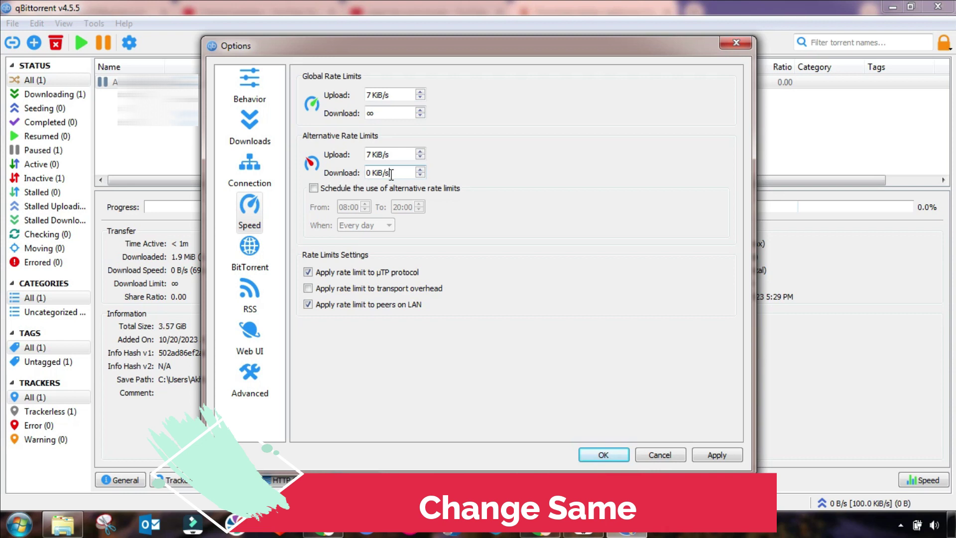
pyautogui.click(706, 457)
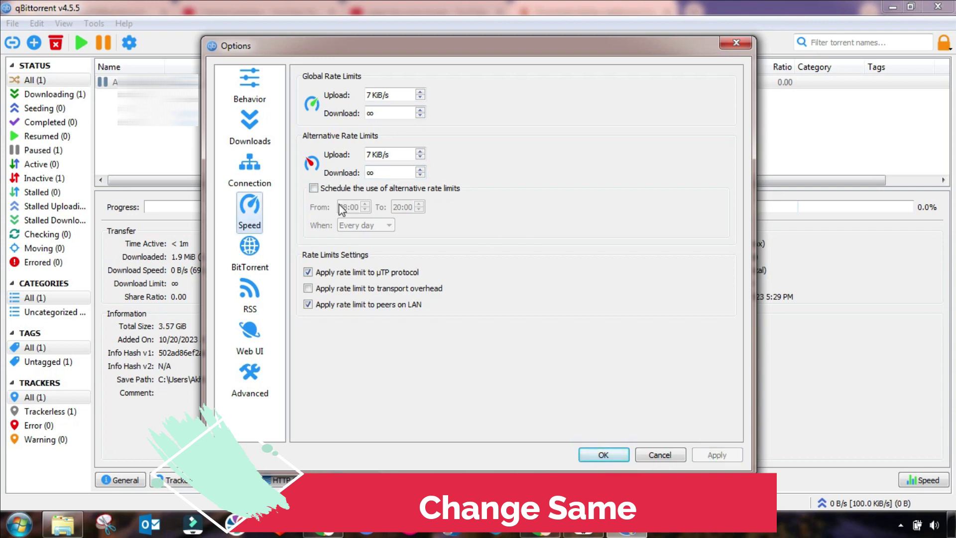
# - Enable fetching RSS feeds with a 25-minute refresh interval and apply the change
pyautogui.click(251, 305)
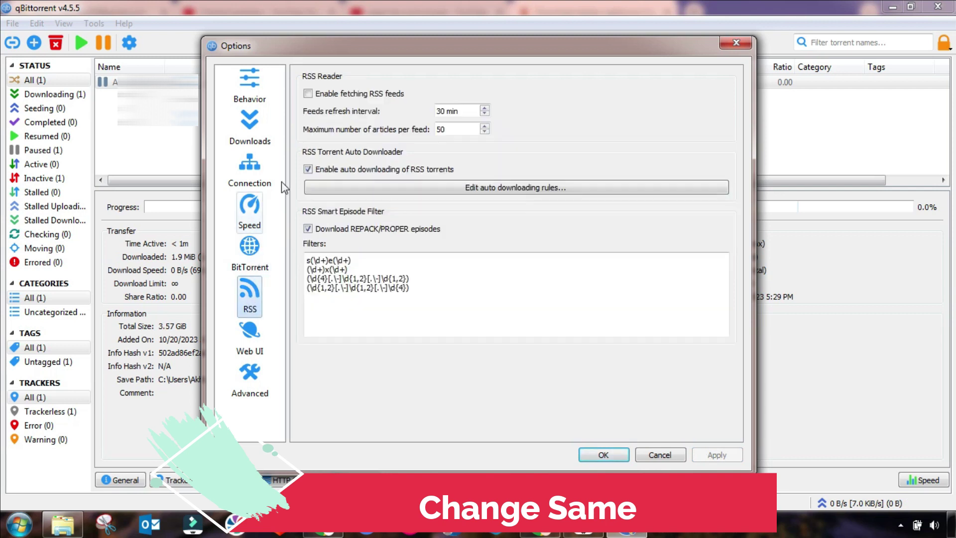
pyautogui.click(354, 94)
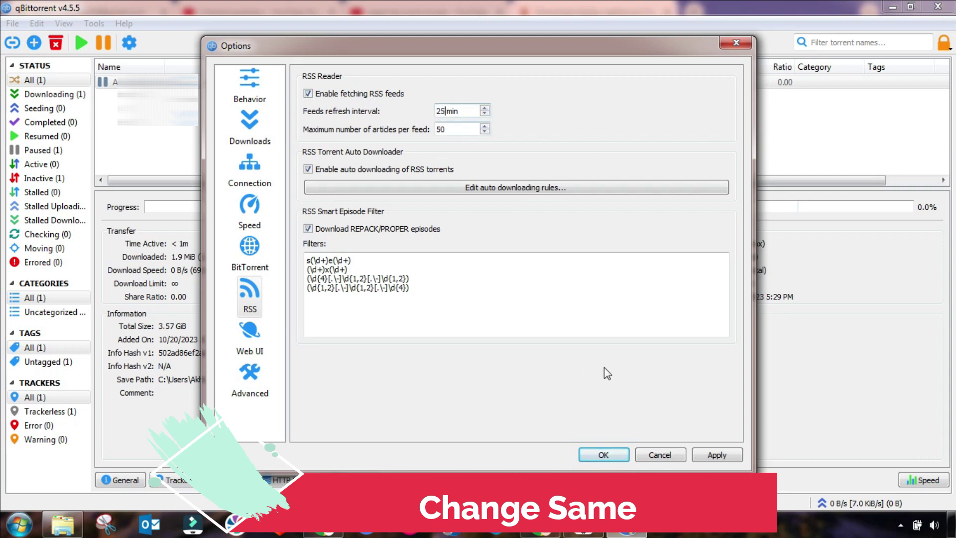
pyautogui.click(716, 456)
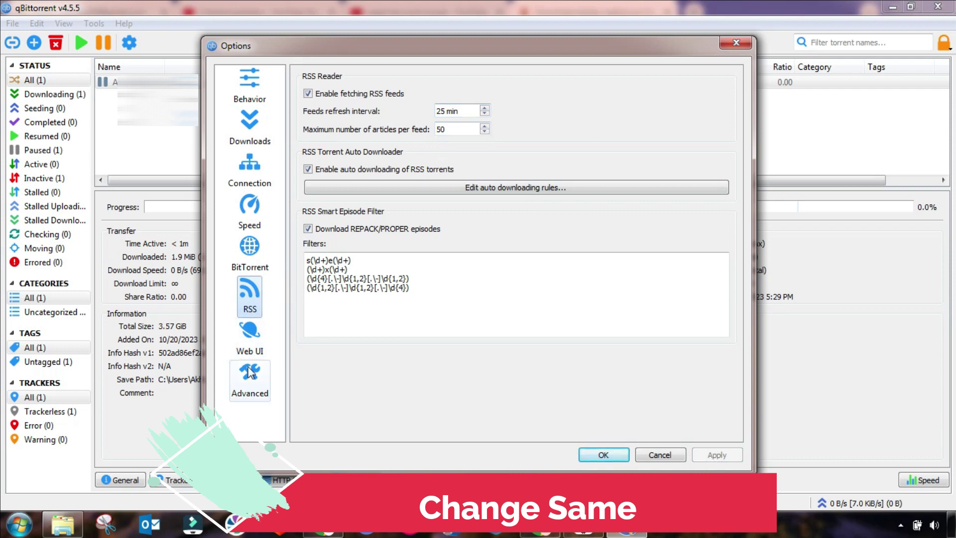
# - In Advanced settings, enable resolving peer host names and peer countries
pyautogui.click(246, 382)
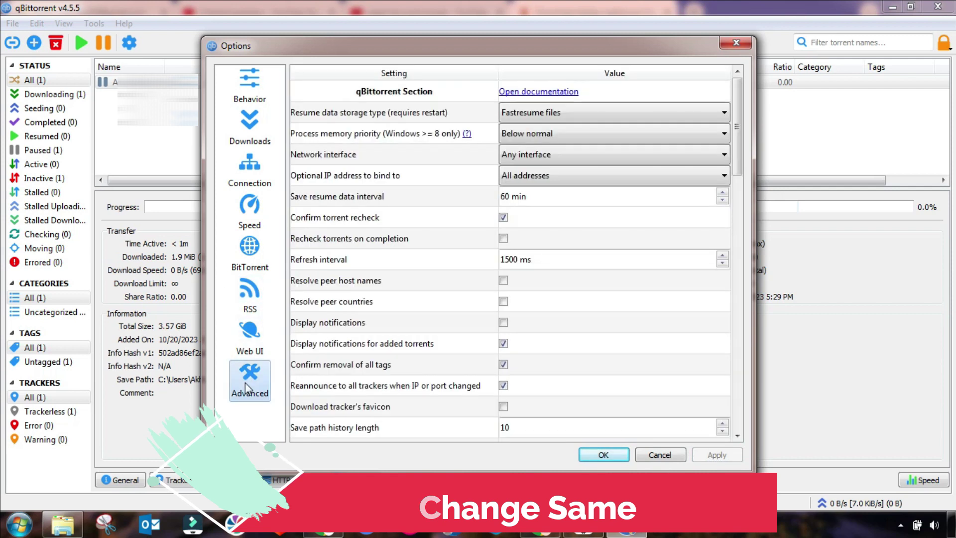
pyautogui.click(503, 280)
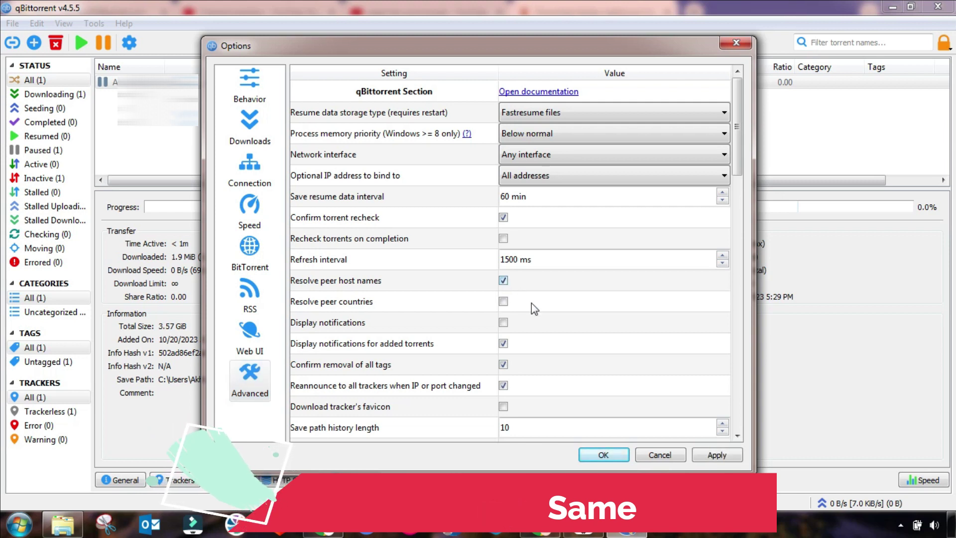
pyautogui.click(503, 300)
# - Set the embedded tracker port to 12500 and apply the advanced settings
pyautogui.scroll(-3, 518, 306)
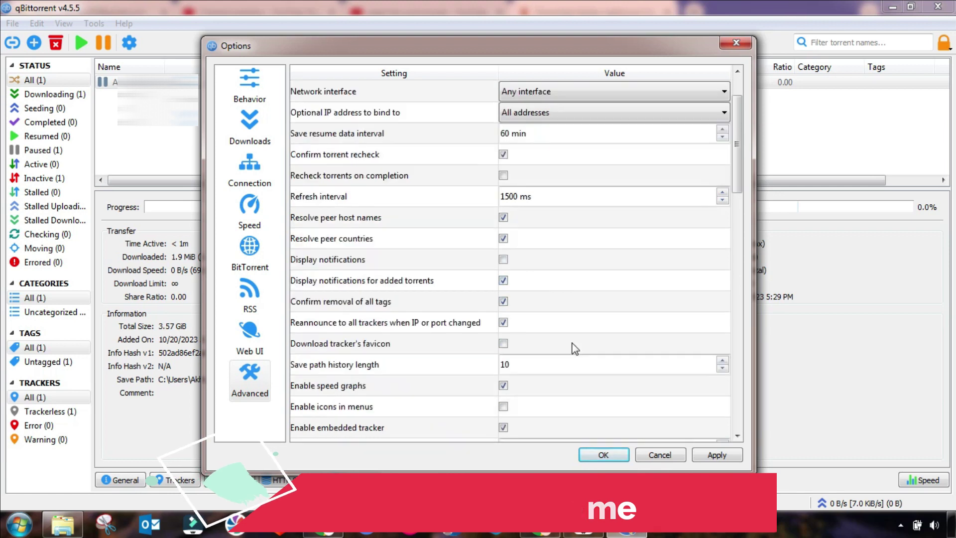
pyautogui.doubleClick(508, 322)
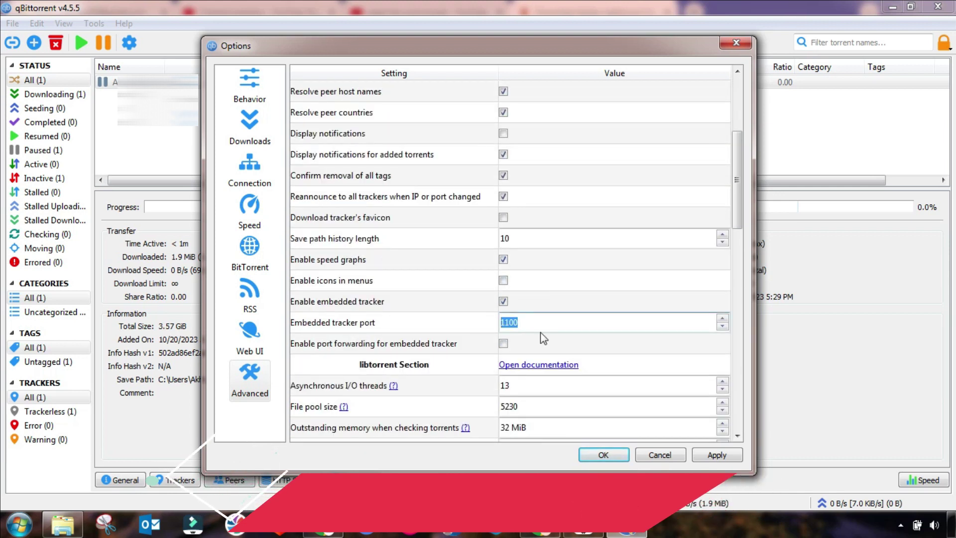
pyautogui.write('1')
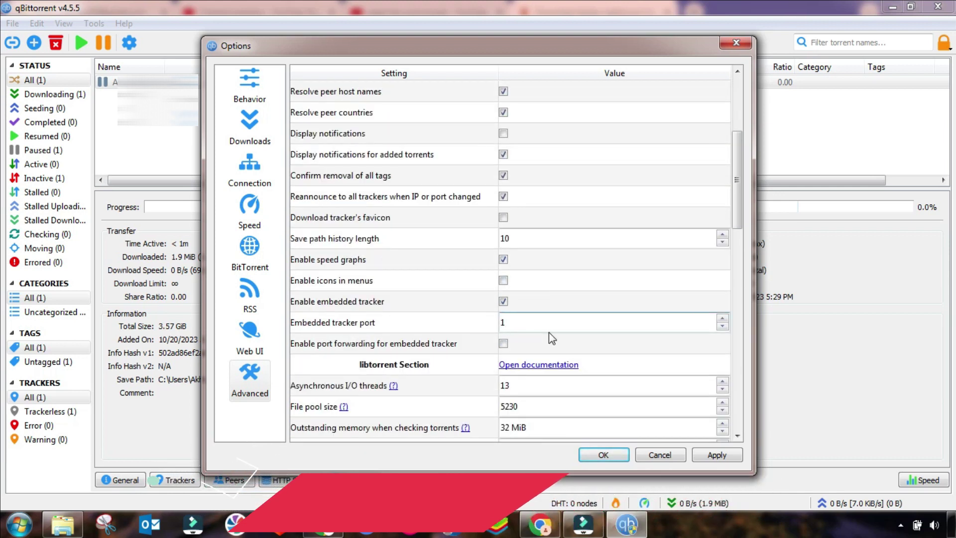
pyautogui.write('2500')
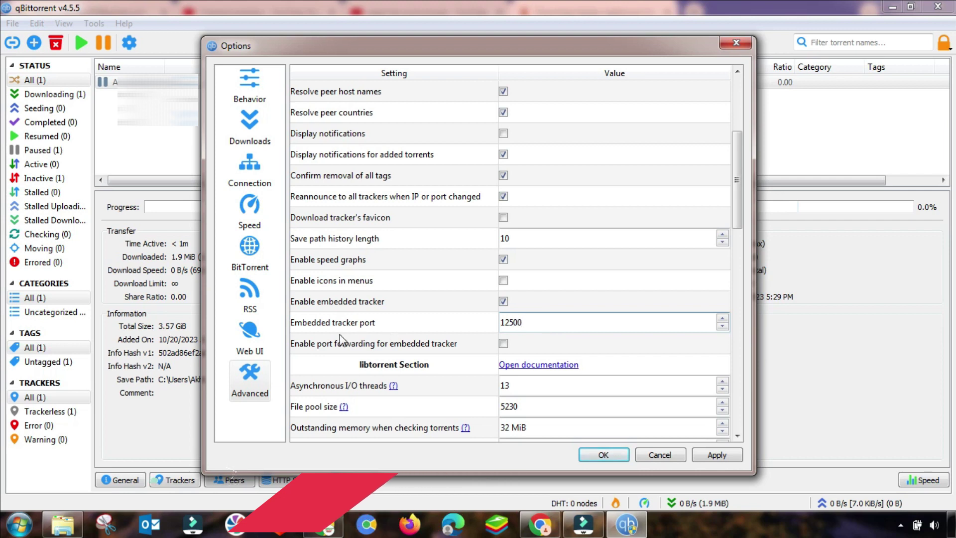
pyautogui.scroll(-2, 631, 380)
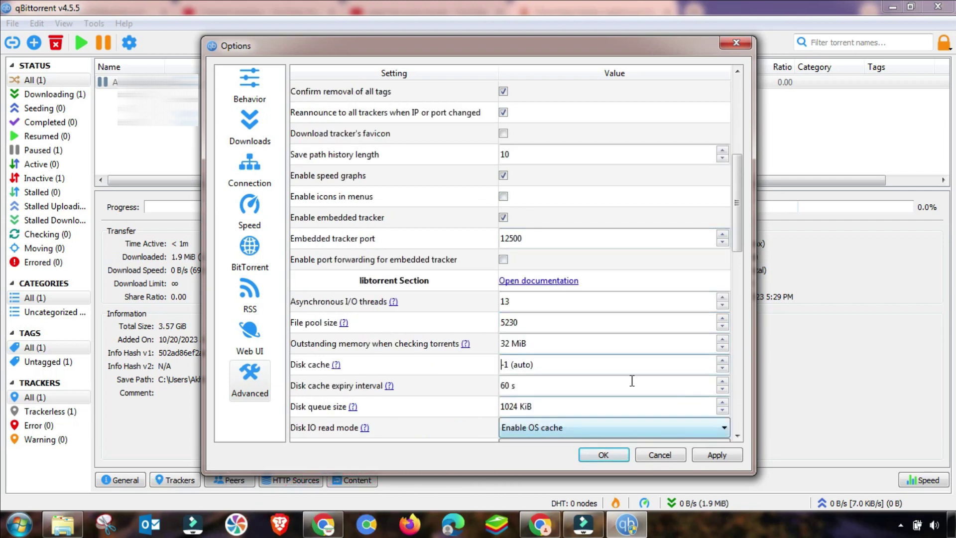
pyautogui.scroll(-3, 531, 368)
pyautogui.scroll(-2, 534, 384)
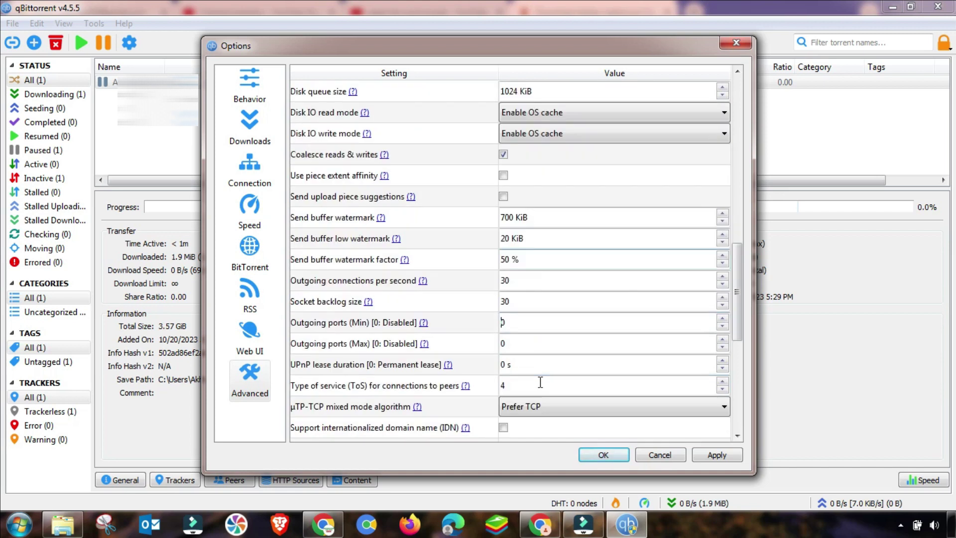
pyautogui.scroll(-3, 559, 388)
pyautogui.scroll(-2, 560, 385)
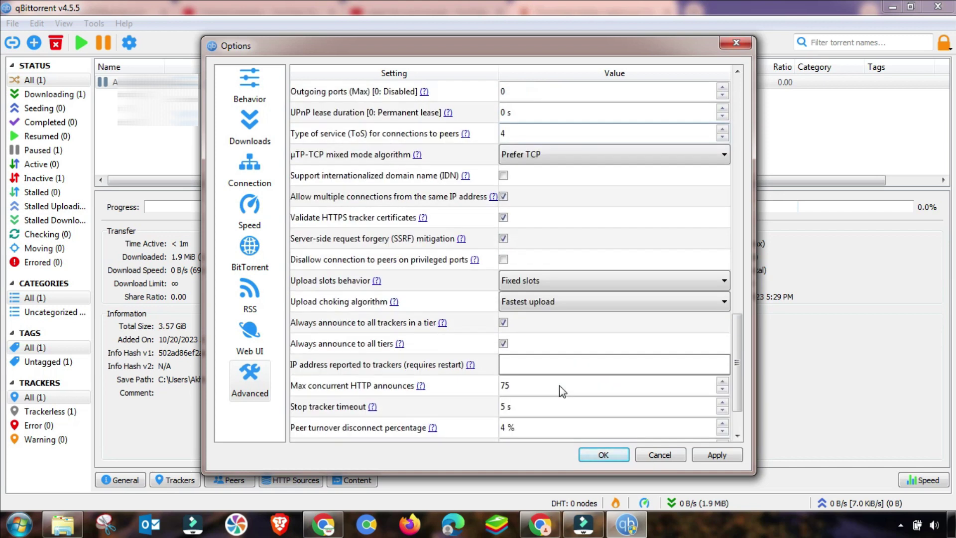
pyautogui.click(719, 457)
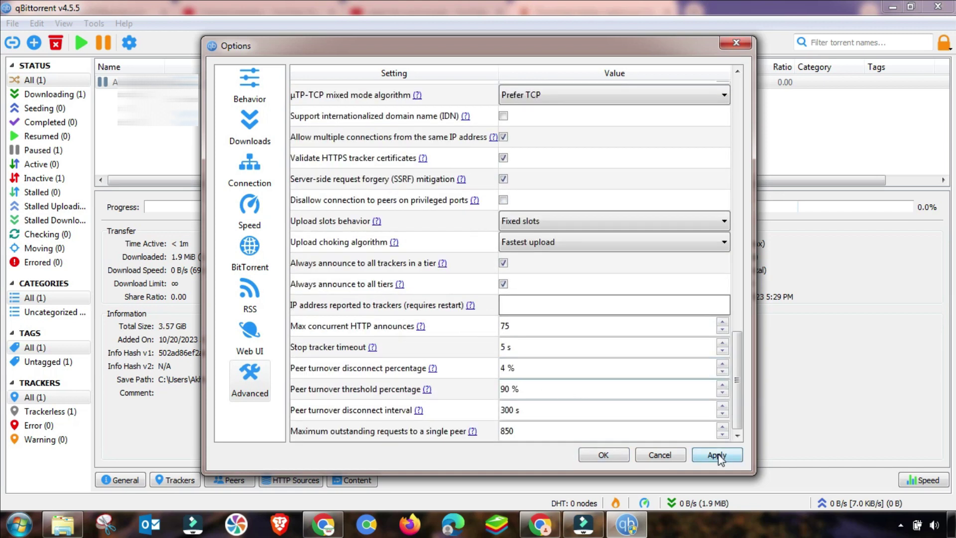
# - Confirm Options with OK so the torrent downloads faster, around 618 KiB/s
pyautogui.click(603, 455)
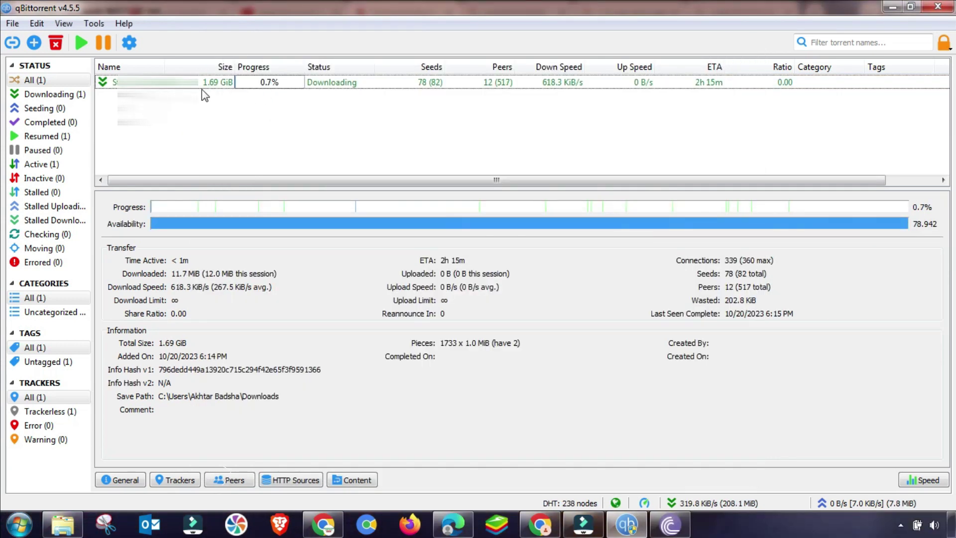